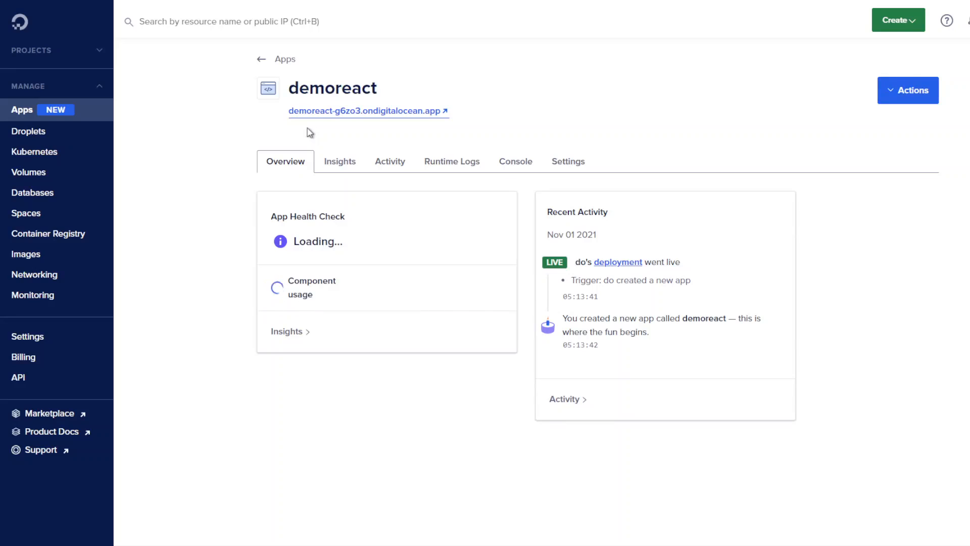
Open the demoreact app's settings and start adding a Database component, reviewing the trusted source note
click(574, 169)
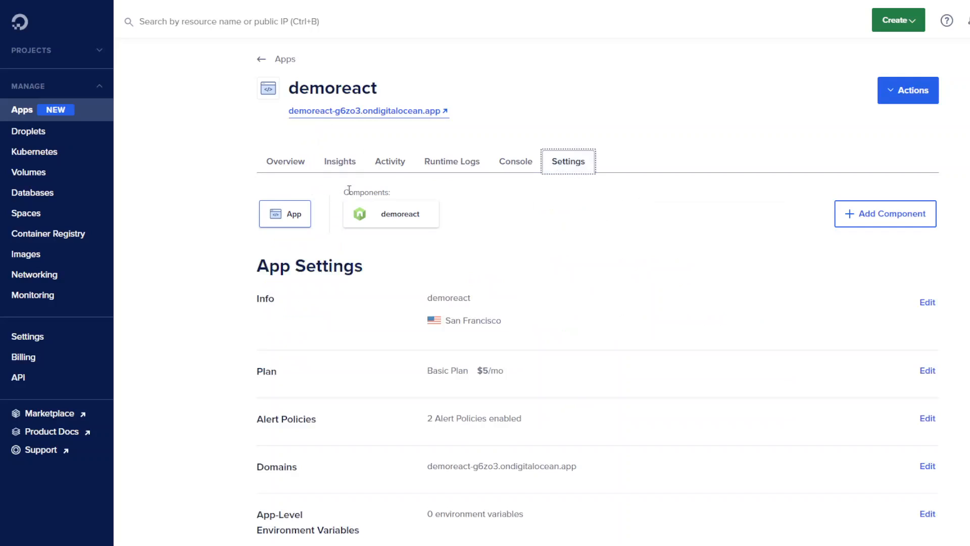
drag(348, 192, 392, 193)
click(400, 190)
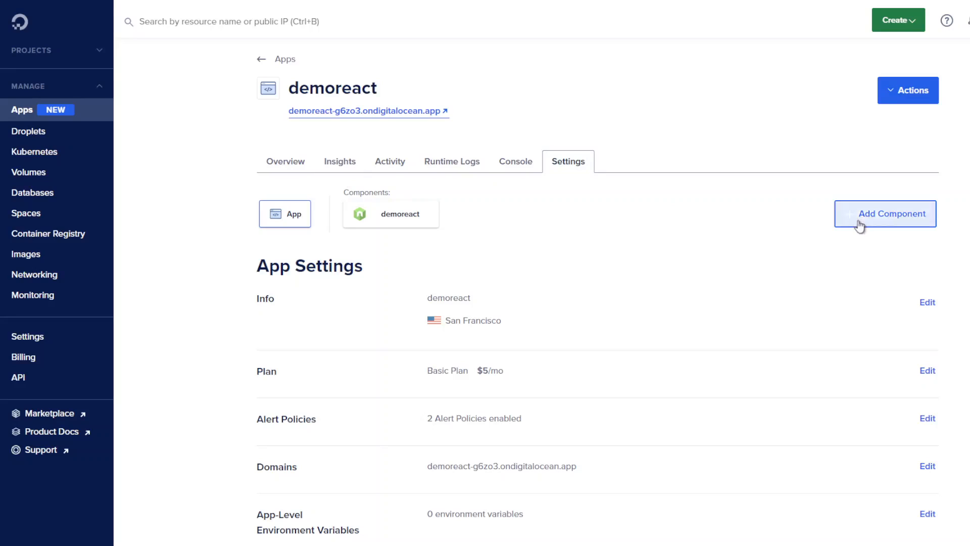
click(868, 226)
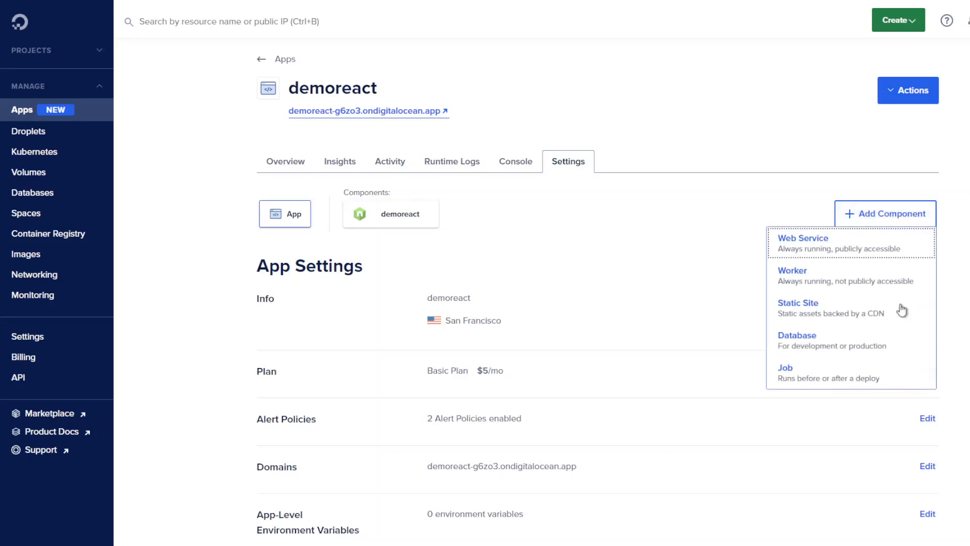
click(922, 338)
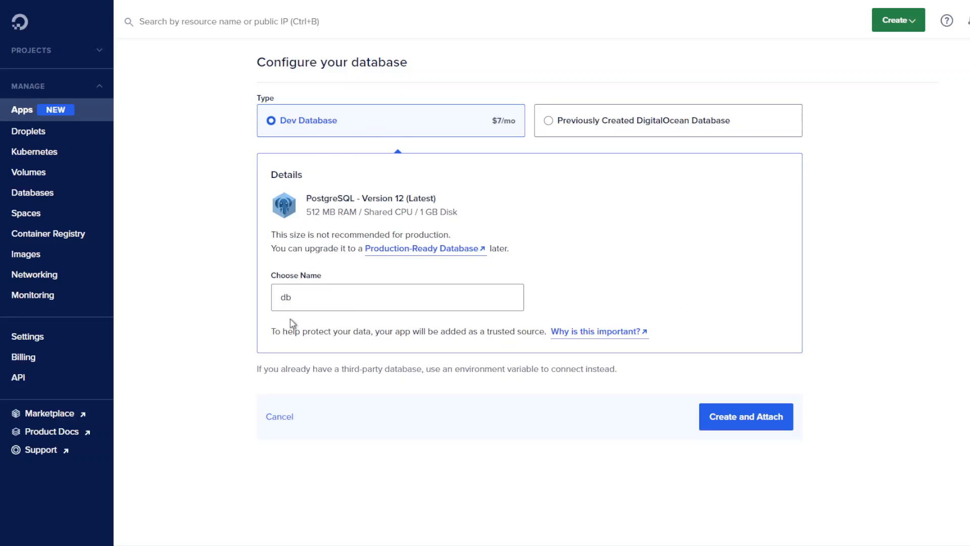
drag(271, 331, 544, 340)
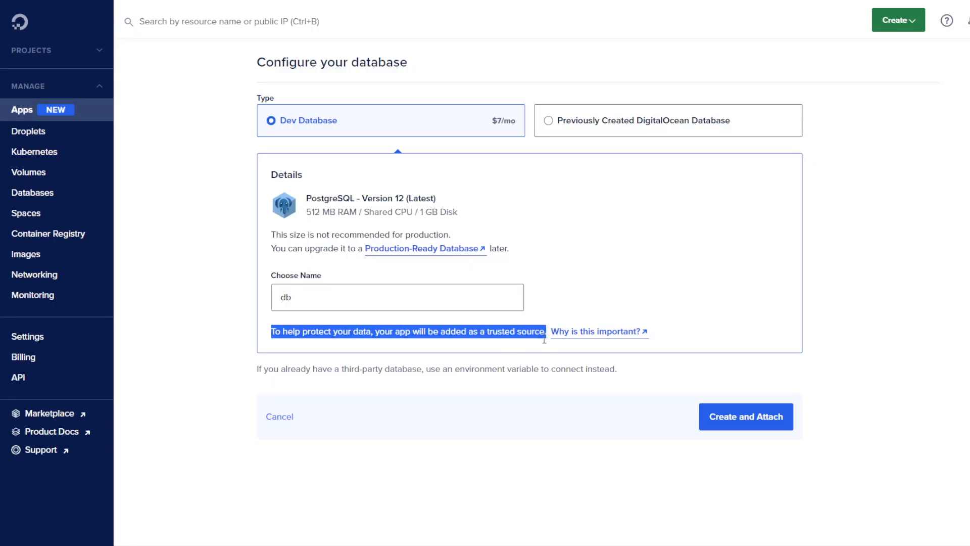
click(493, 334)
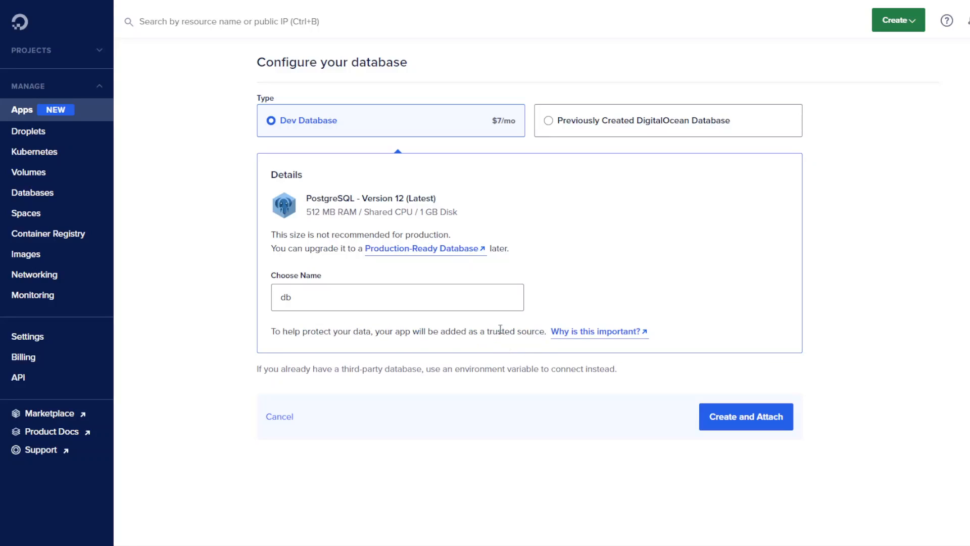
Try the Previously Created DigitalOcean Database type with cluster db-postgresql-sfo3-24317, toggling its trusted source option, and return to Dev Database
click(632, 123)
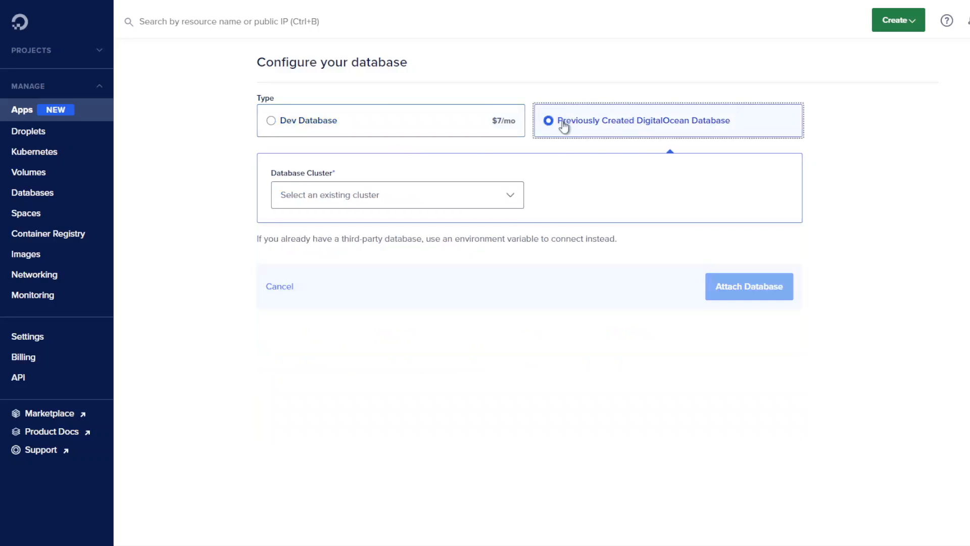
click(392, 204)
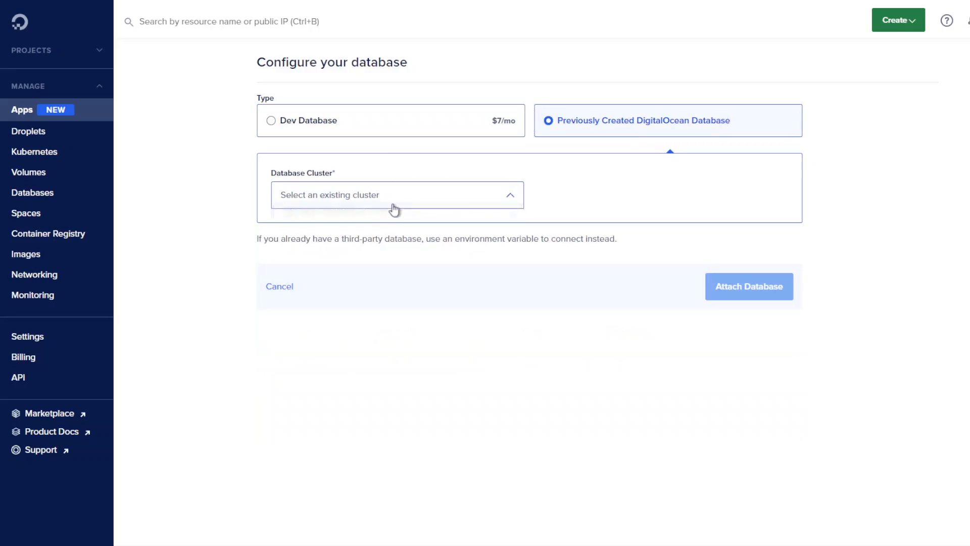
click(346, 224)
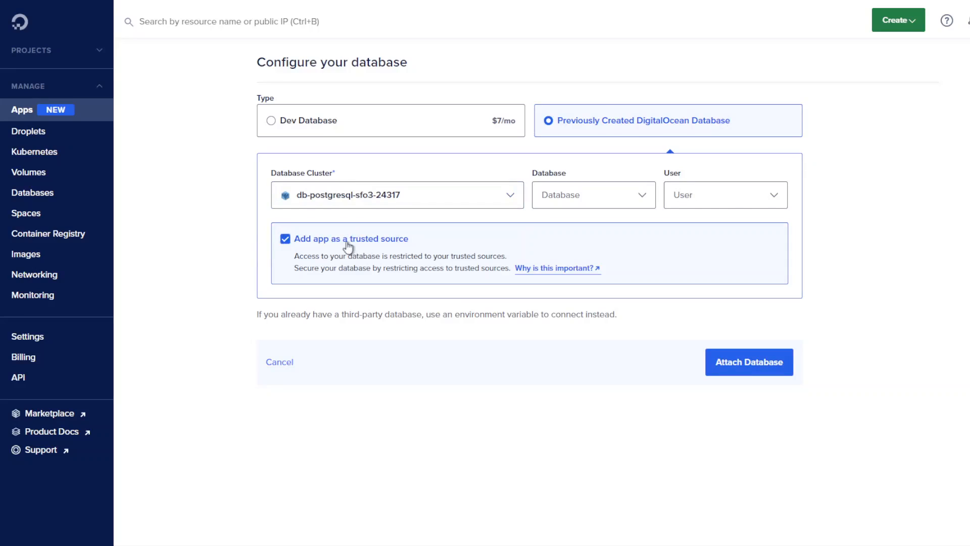
click(286, 240)
click(285, 239)
click(409, 316)
click(413, 121)
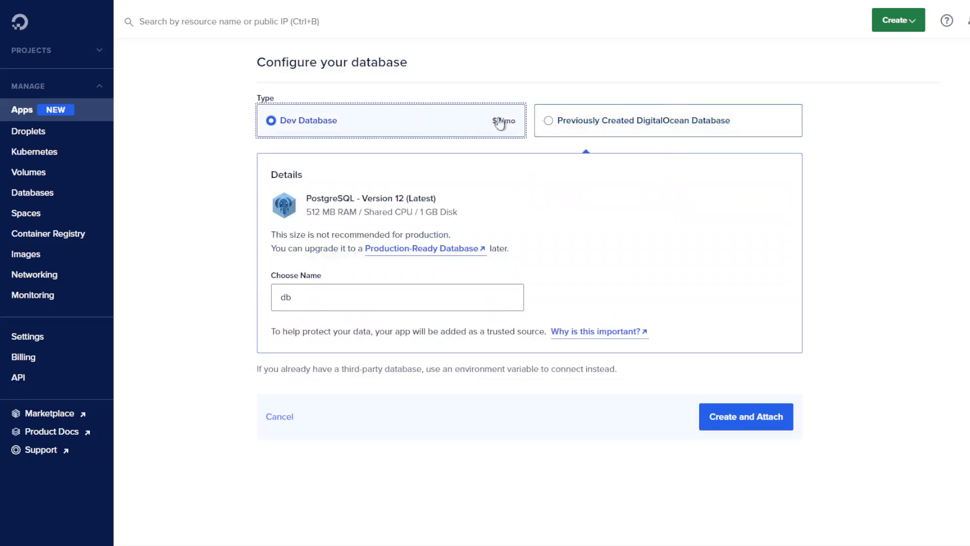
click(672, 115)
click(422, 125)
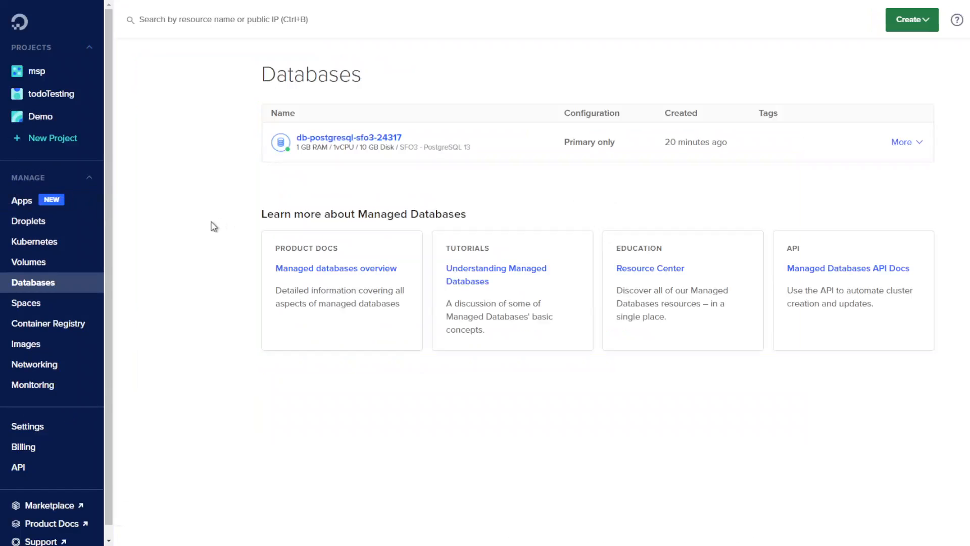
Start creating a new database cluster and select PostgreSQL 13 as its engine
click(894, 26)
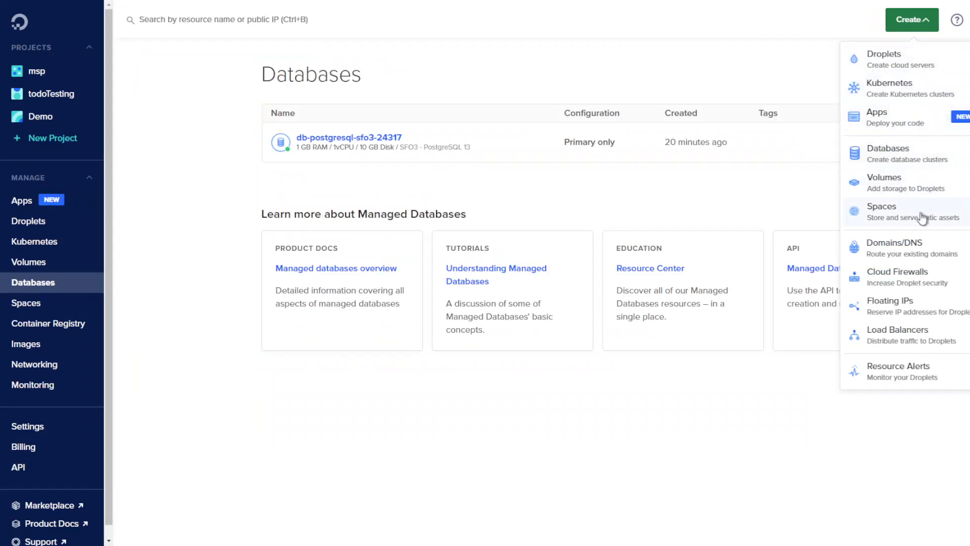
click(920, 152)
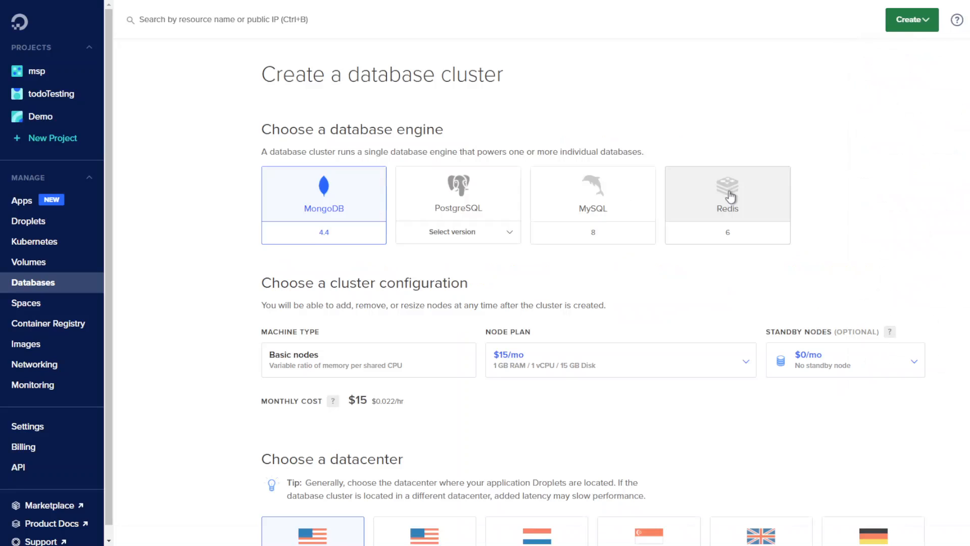
click(460, 202)
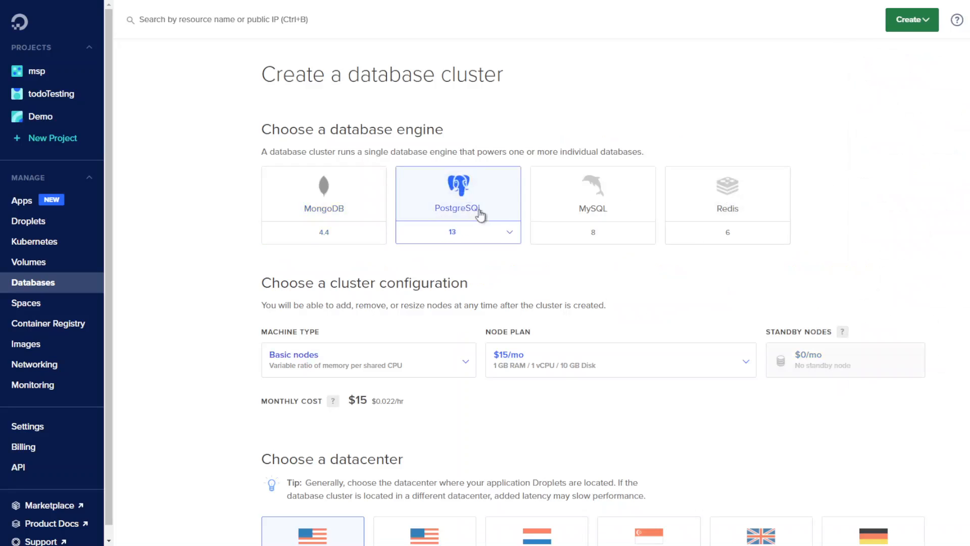
Set the cluster's datacenter to San Francisco 3 and create the database cluster
scroll(486, 431, down, 7)
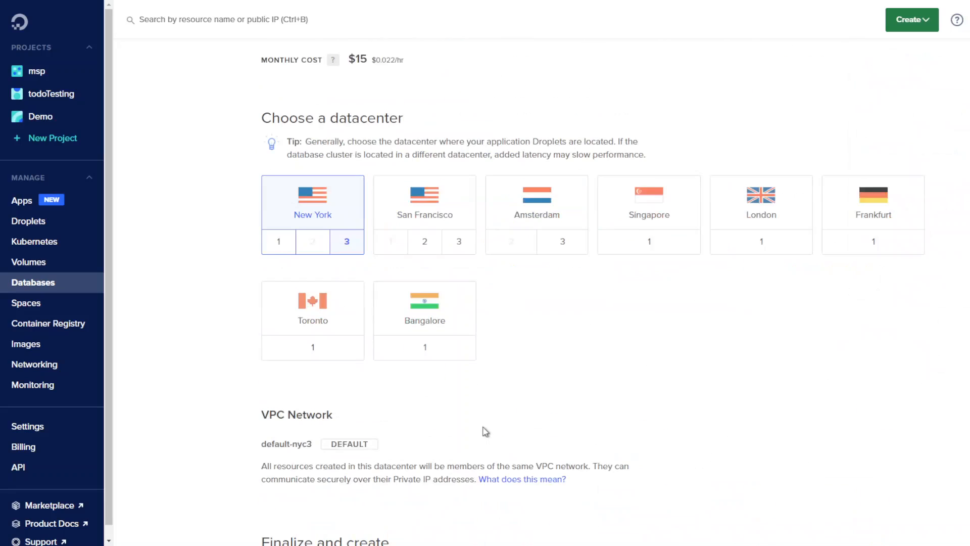
click(454, 243)
scroll(551, 394, down, 1)
scroll(550, 395, down, 3)
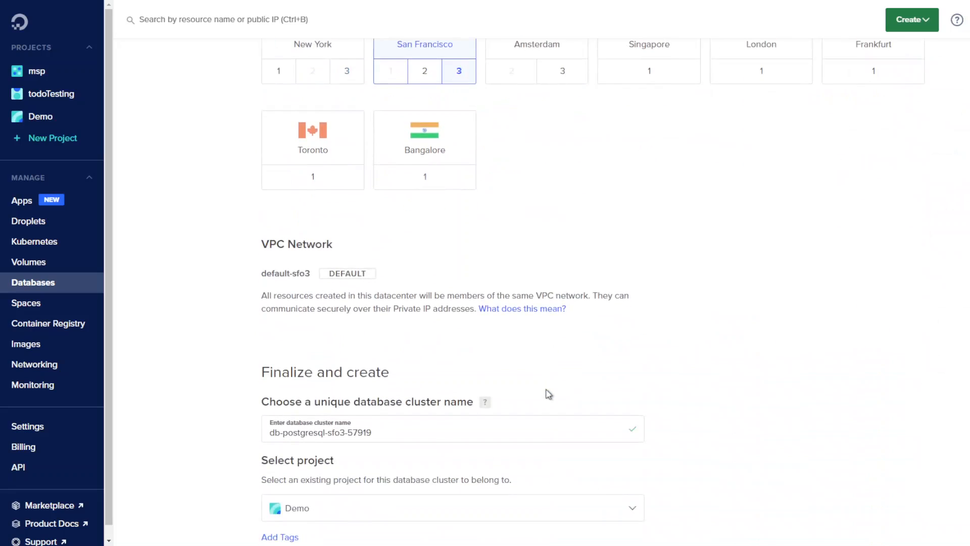
scroll(417, 275, up, 3)
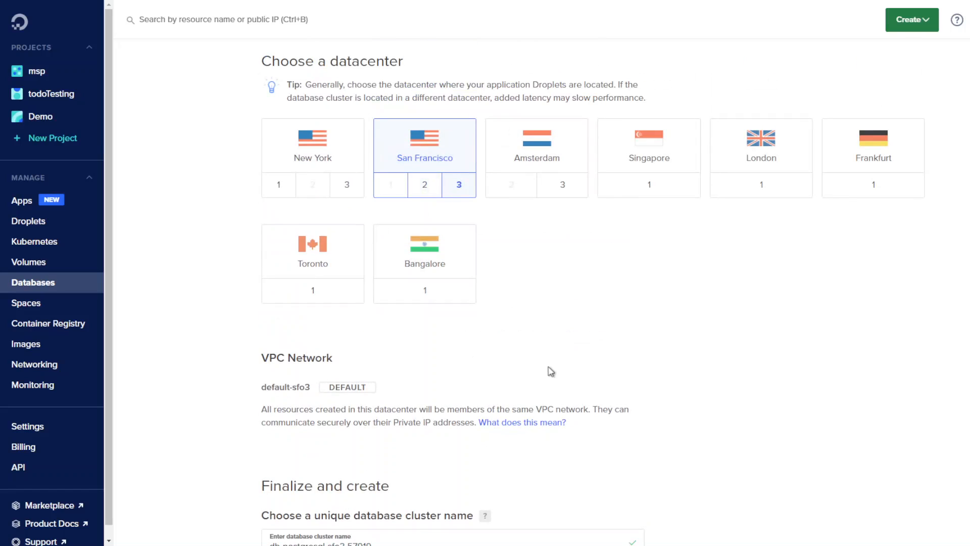
scroll(548, 369, down, 5)
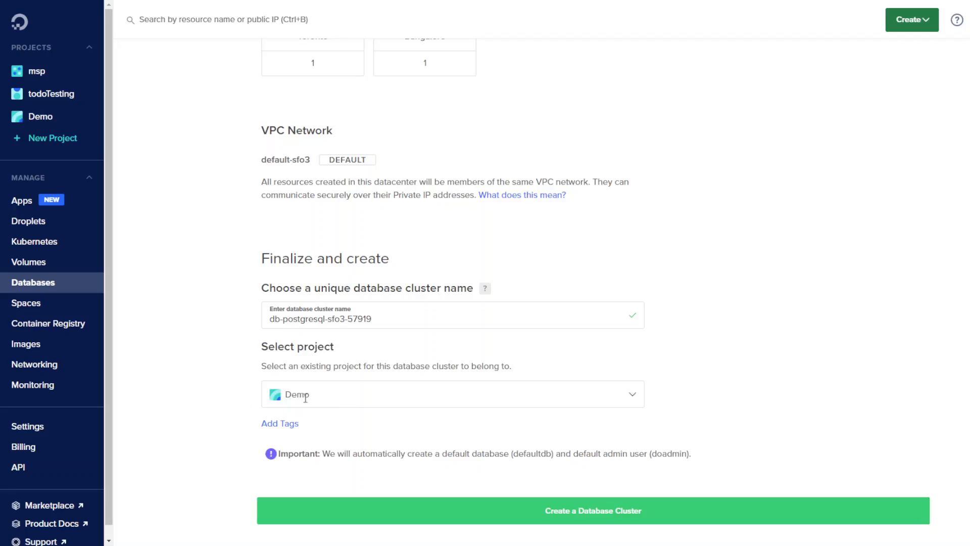
scroll(305, 398, down, 2)
click(517, 445)
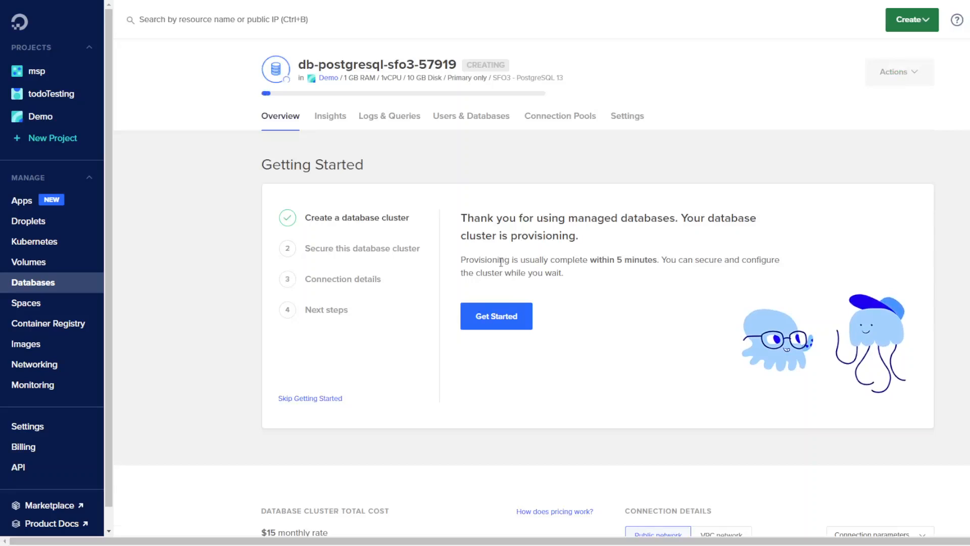
Advance the new cluster's Getting Started guide to securing the database cluster and review the trusted sources section
drag(261, 168, 373, 162)
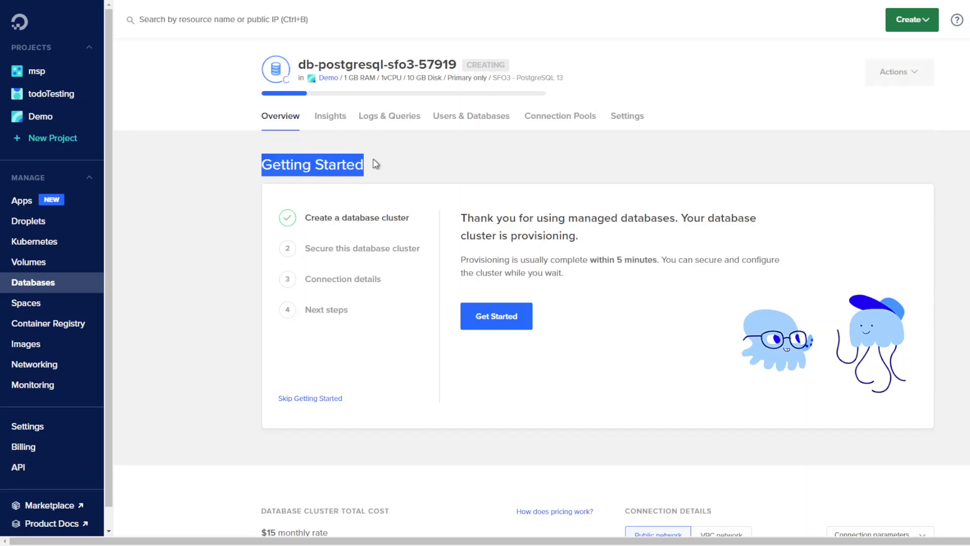
click(385, 161)
click(378, 250)
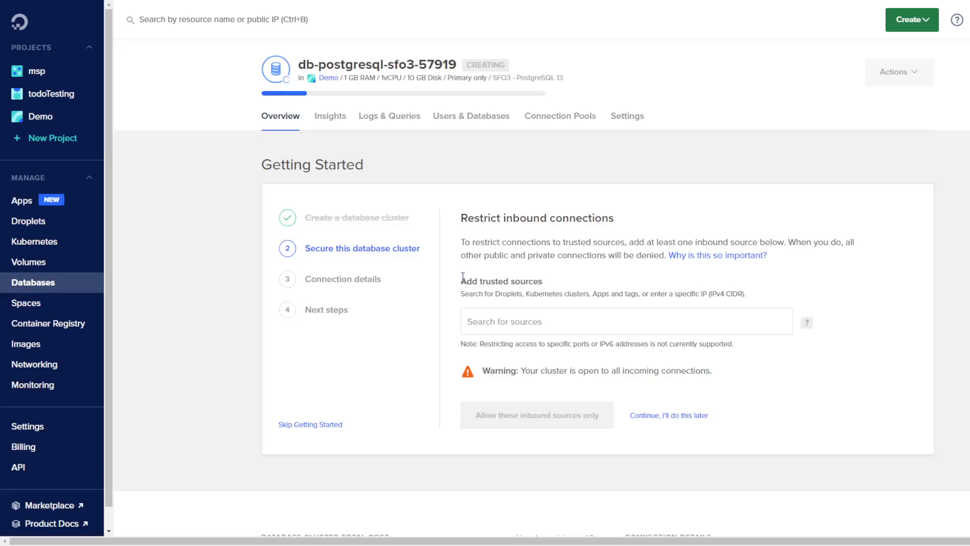
drag(460, 280, 580, 284)
click(579, 283)
Add the IP address 192.168.1.1 as a trusted source for the cluster
click(631, 318)
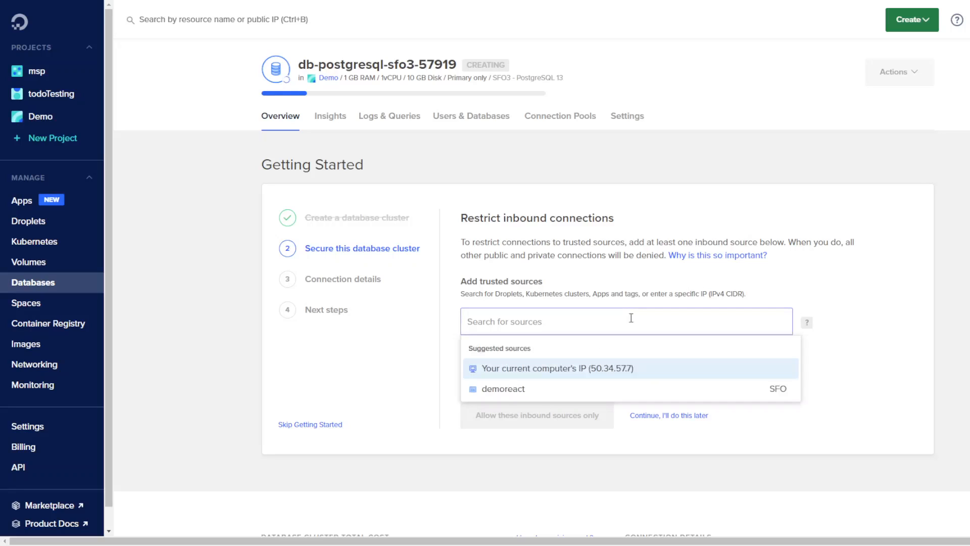
text(192.168.1.1)
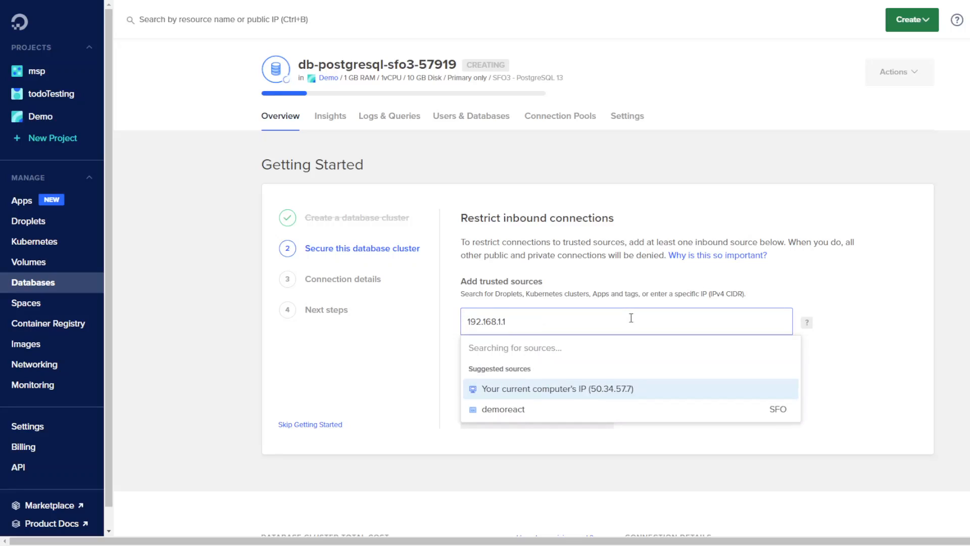
key(Return)
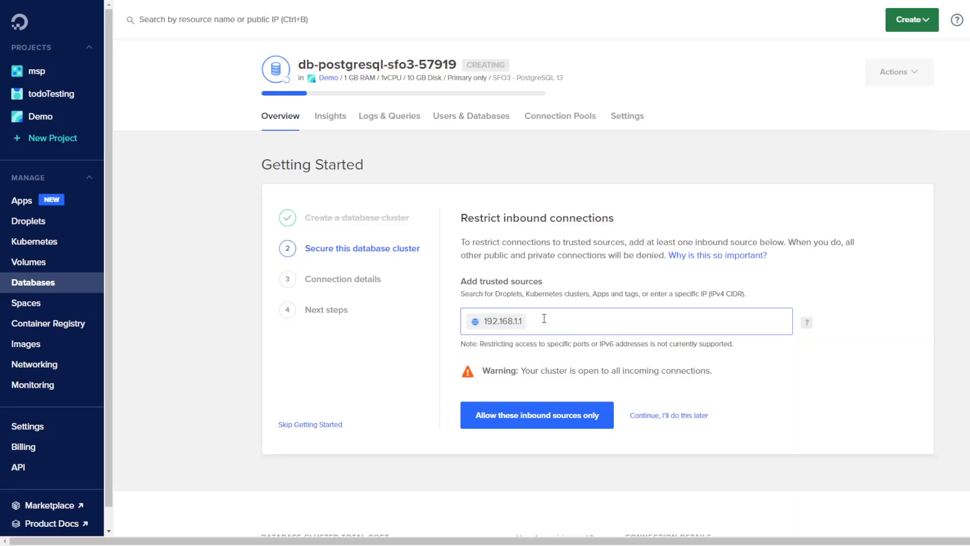
Remove the 192.168.1.1 entry from the trusted sources
key(BackSpace)
key(BackSpace)
key(BackSpace)
key(BackSpace)
key(BackSpace)
key(BackSpace)
key(BackSpace)
key(BackSpace)
key(BackSpace)
key(BackSpace)
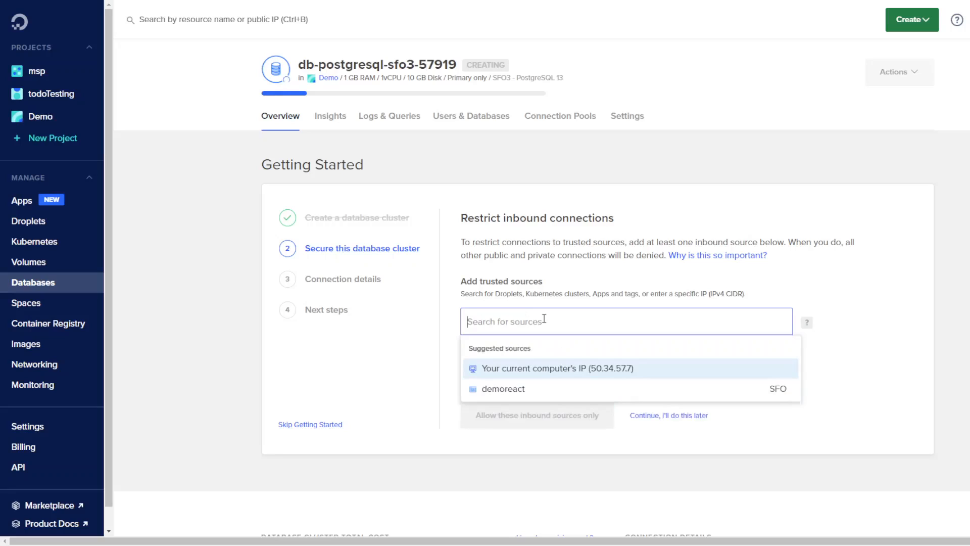
click(559, 279)
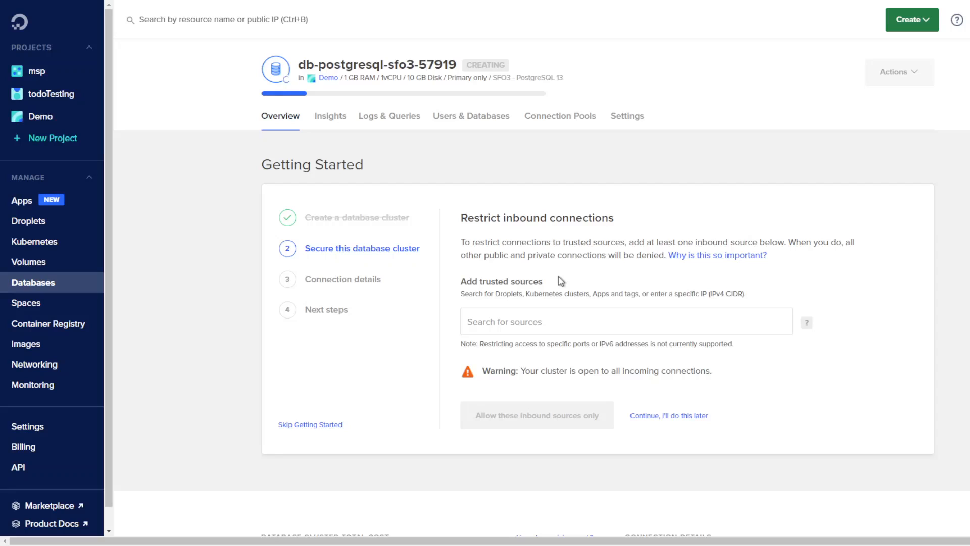
Add the demoreact app as a trusted source from the suggested sources
click(563, 321)
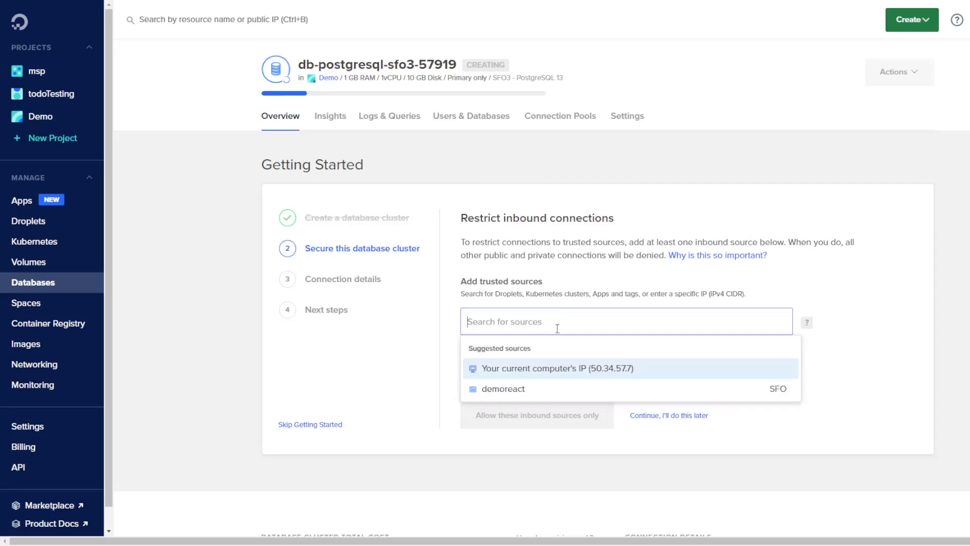
click(511, 393)
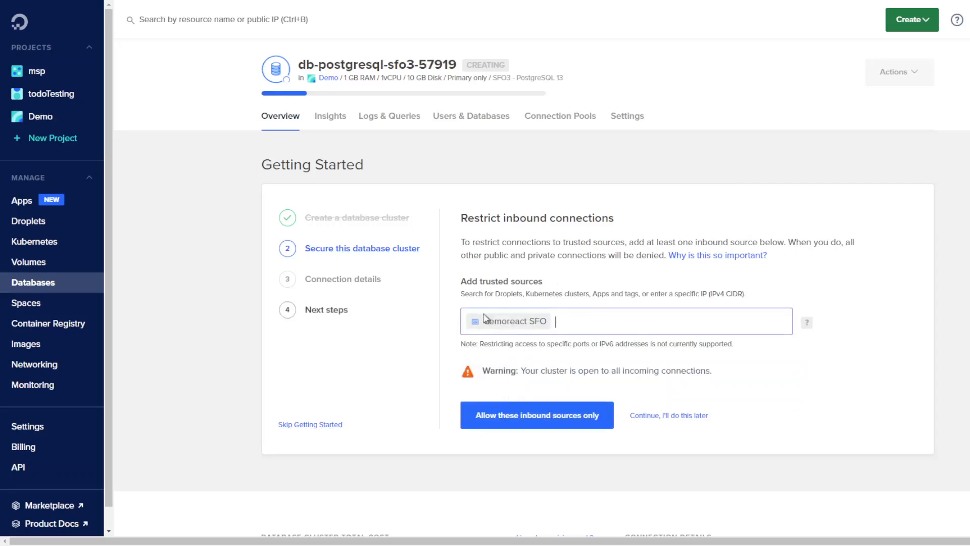
click(871, 385)
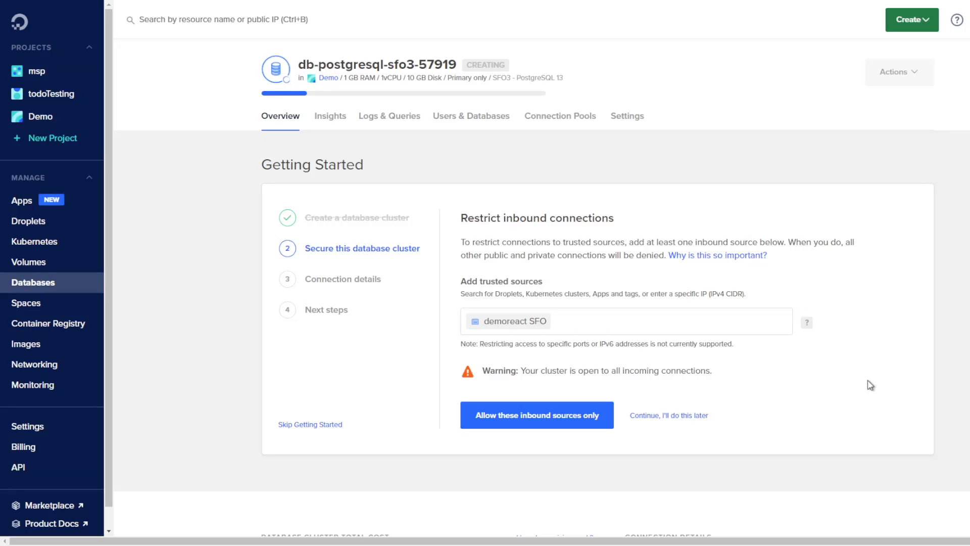
Remove the demoreact app from the trusted sources
click(627, 315)
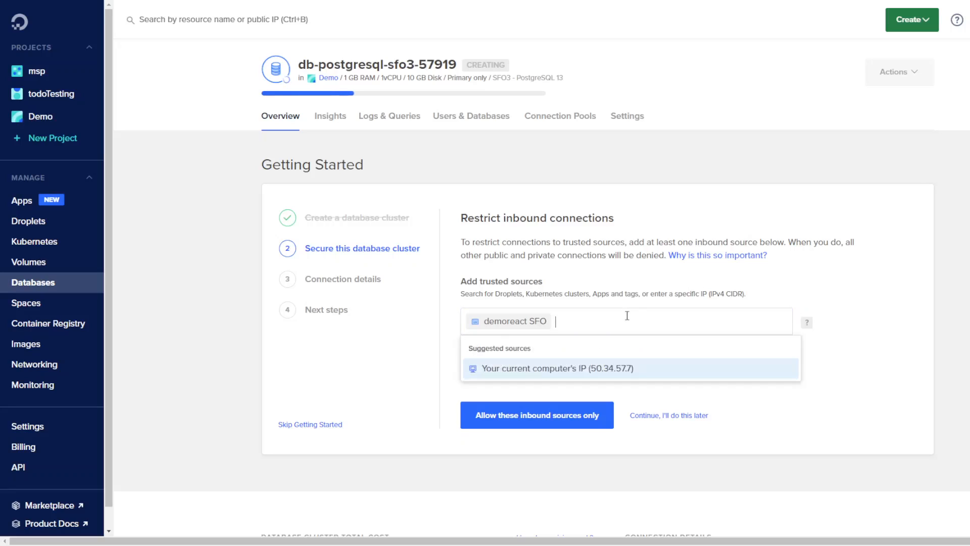
key(BackSpace)
key(BackSpace)
key(BackSpace)
key(BackSpace)
key(BackSpace)
key(BackSpace)
key(BackSpace)
key(BackSpace)
key(BackSpace)
key(BackSpace)
Try entering "tags" and "demo" as trusted sources, clearing each entry from the field
text(tags)
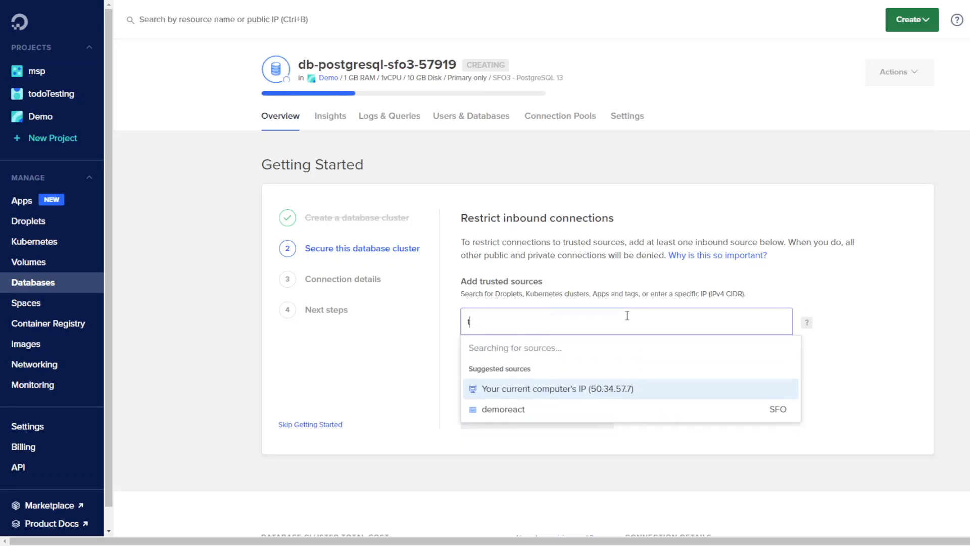
key(BackSpace)
key(BackSpace)
key(BackSpace)
key(BackSpace)
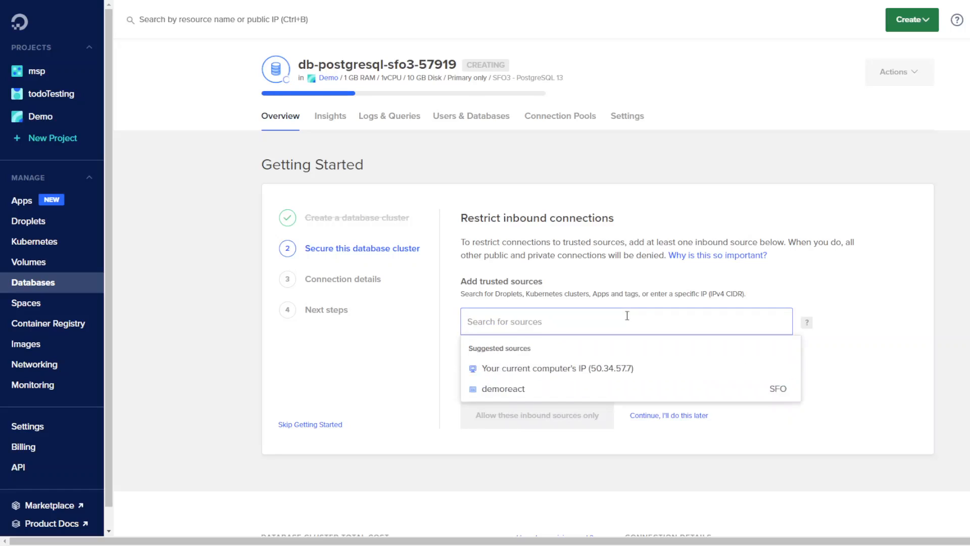
text(demo)
key(Return)
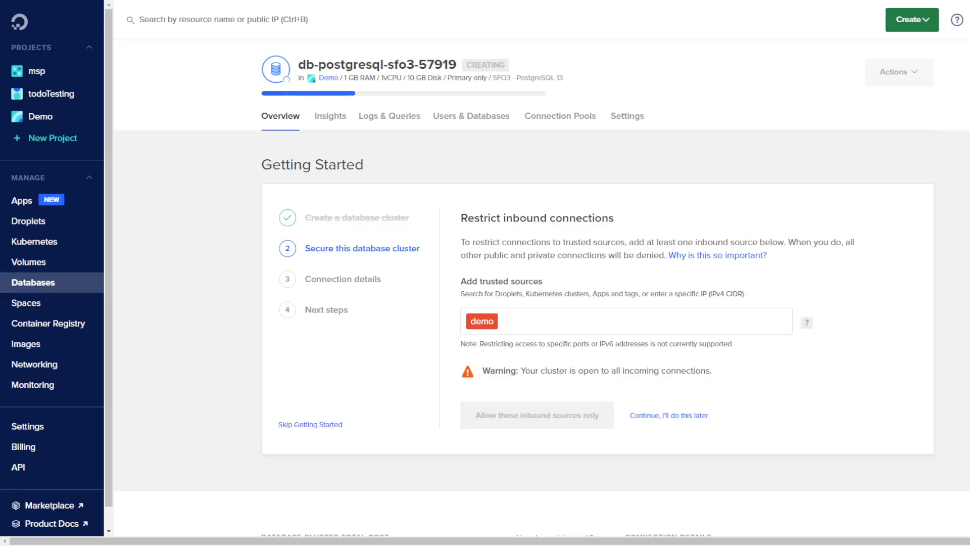
click(473, 321)
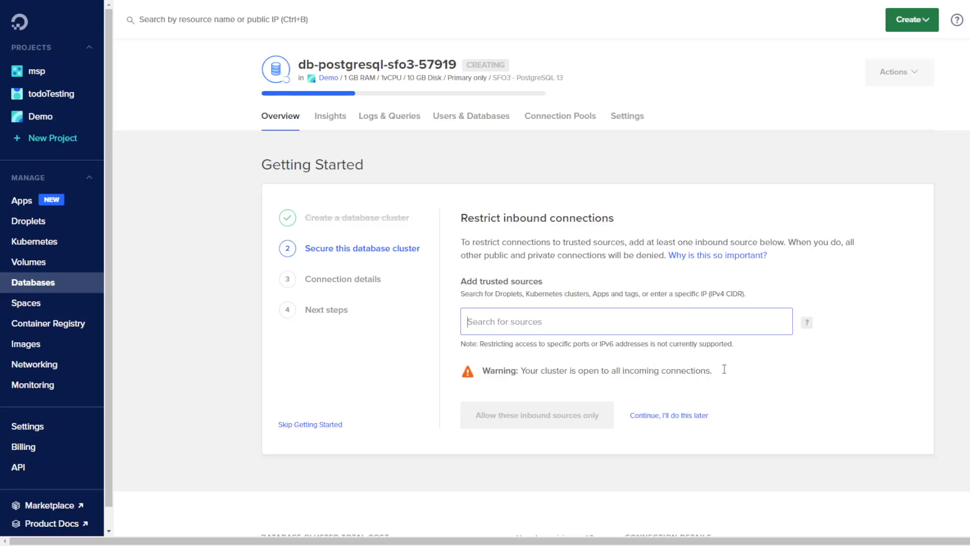
click(802, 372)
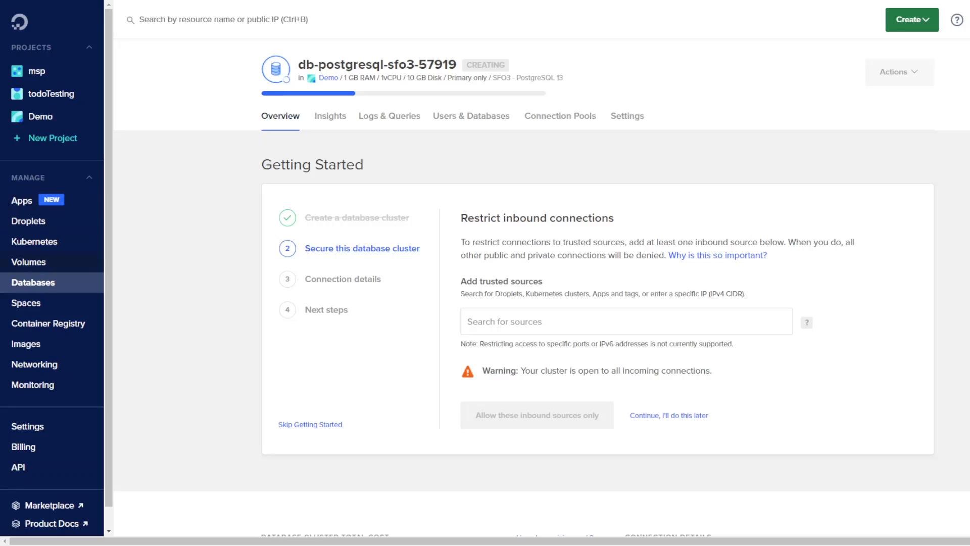
Open the settings of the existing db-postgresql-sfo3-24317 database cluster and locate its trusted sources section
click(12, 286)
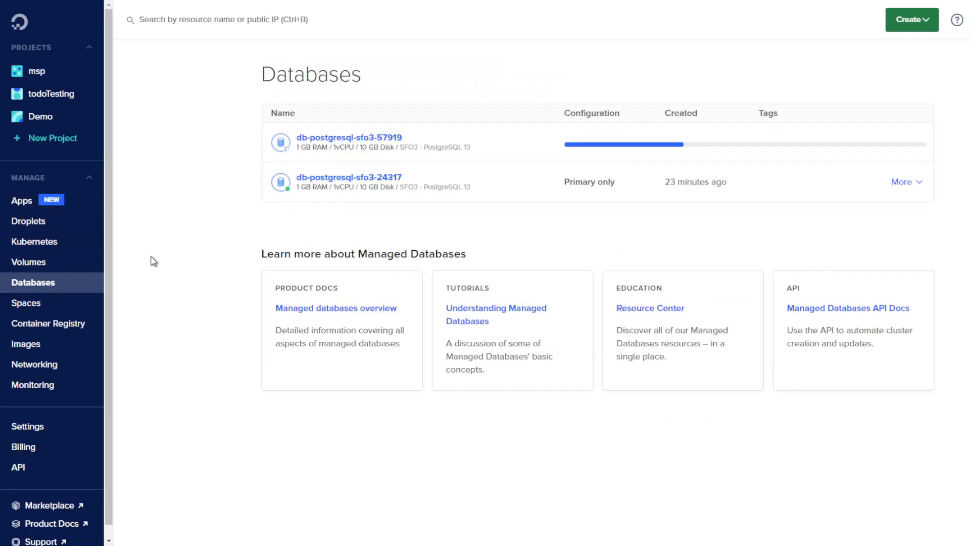
click(345, 178)
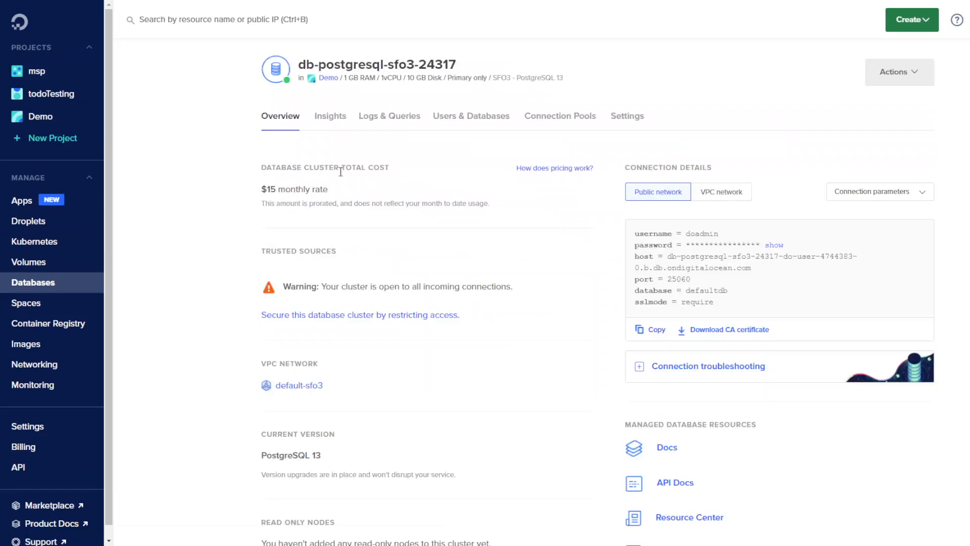
click(635, 118)
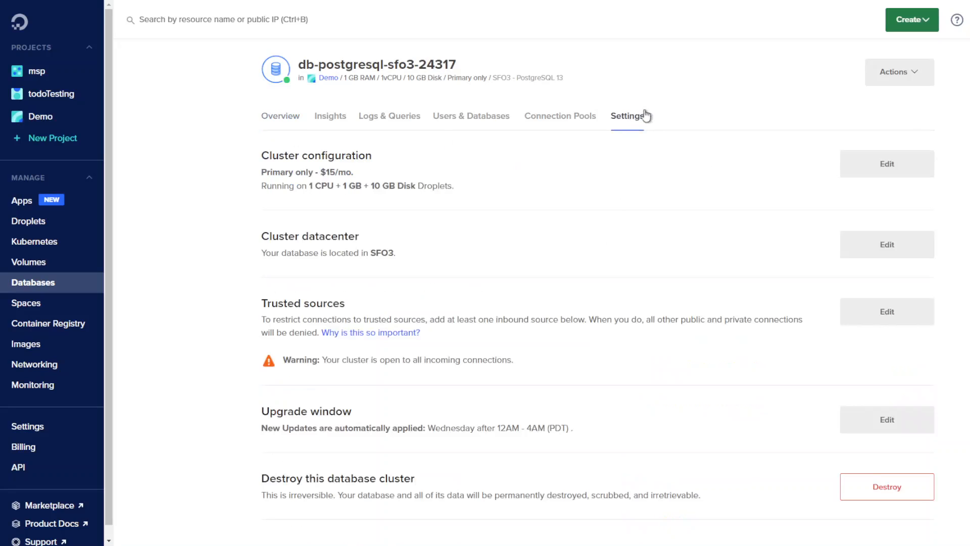
drag(261, 303, 359, 305)
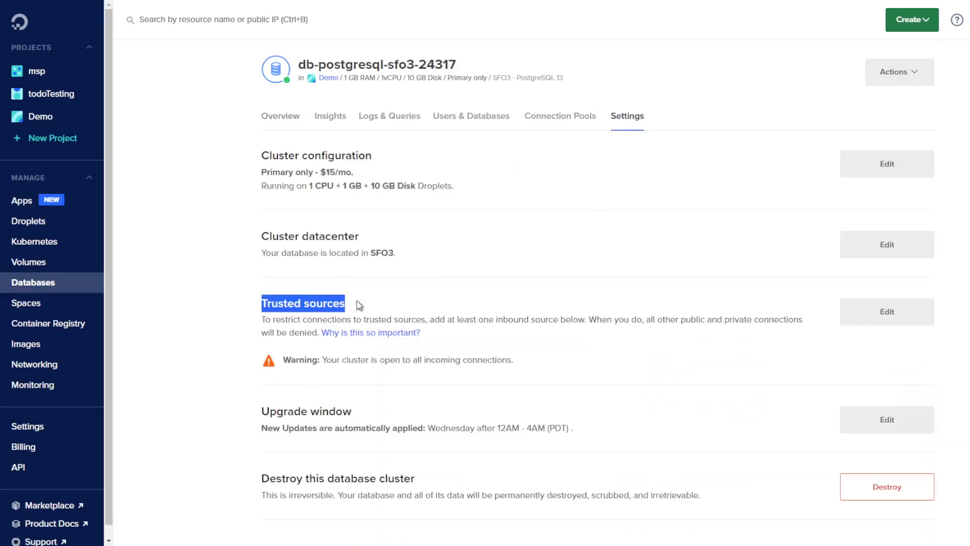
click(513, 315)
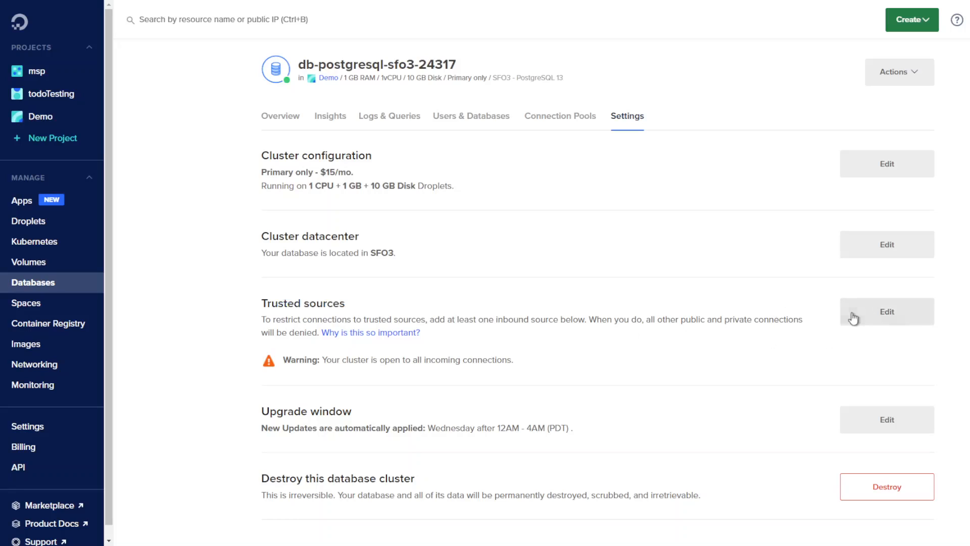
Open the trusted sources of the db-postgresql-sfo3-24317 cluster for editing and view the suggested sources without adding any
click(892, 317)
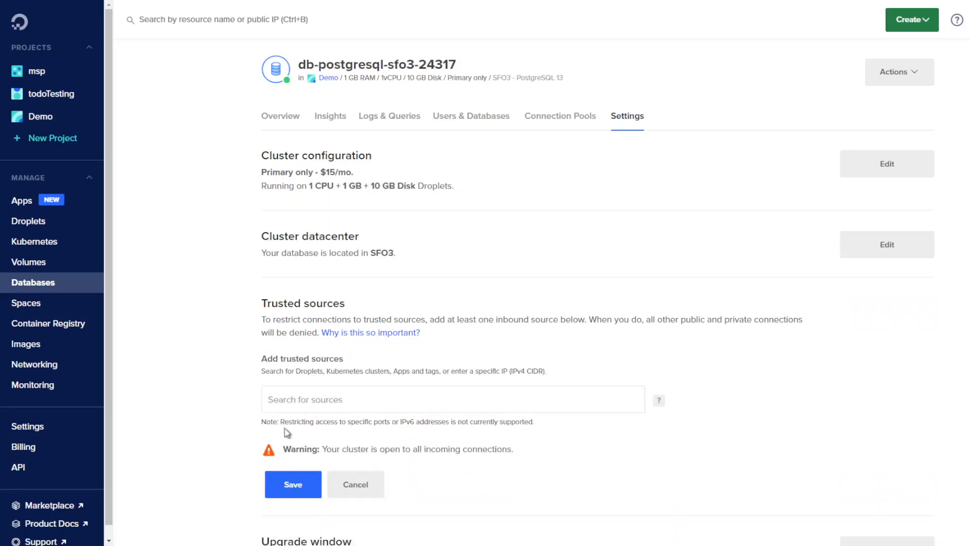
click(408, 394)
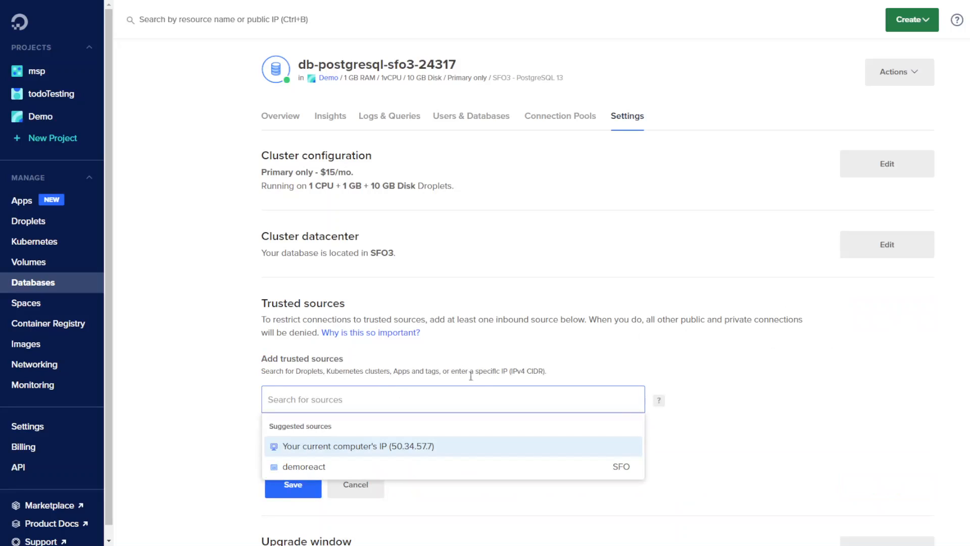
click(771, 394)
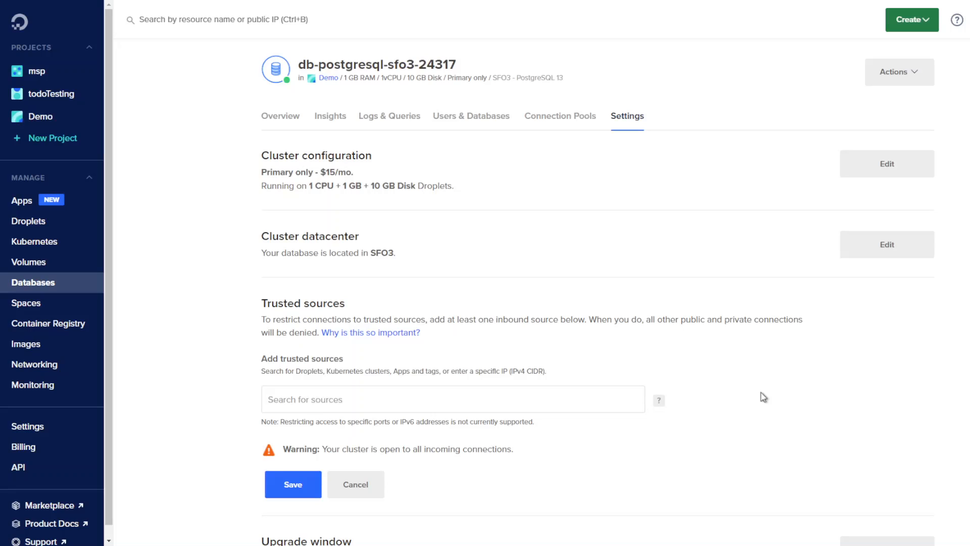
scroll(598, 355, down, 4)
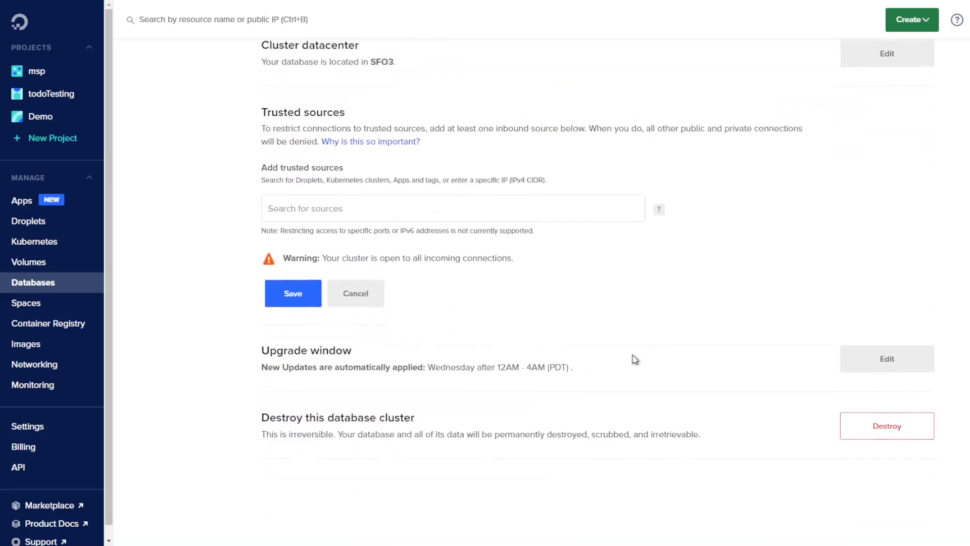
scroll(696, 392, up, 4)
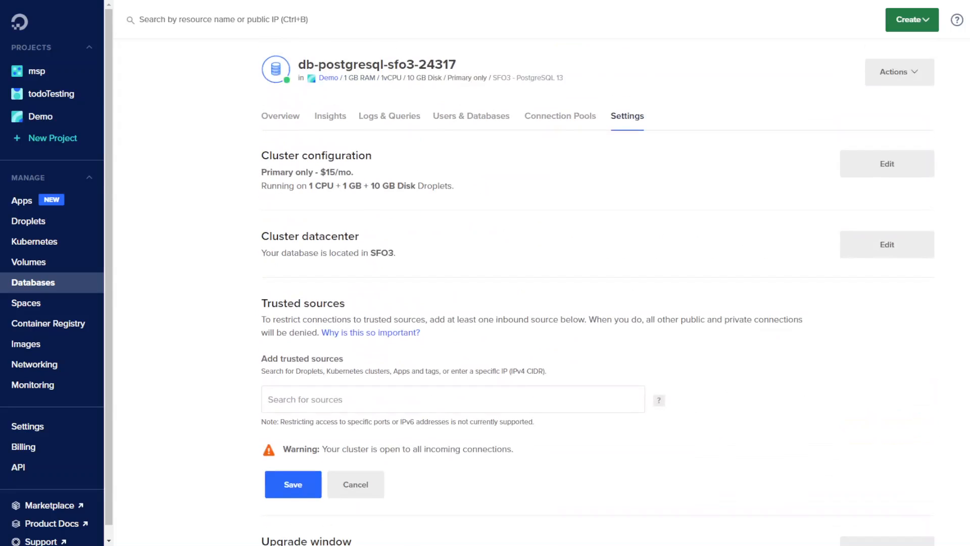